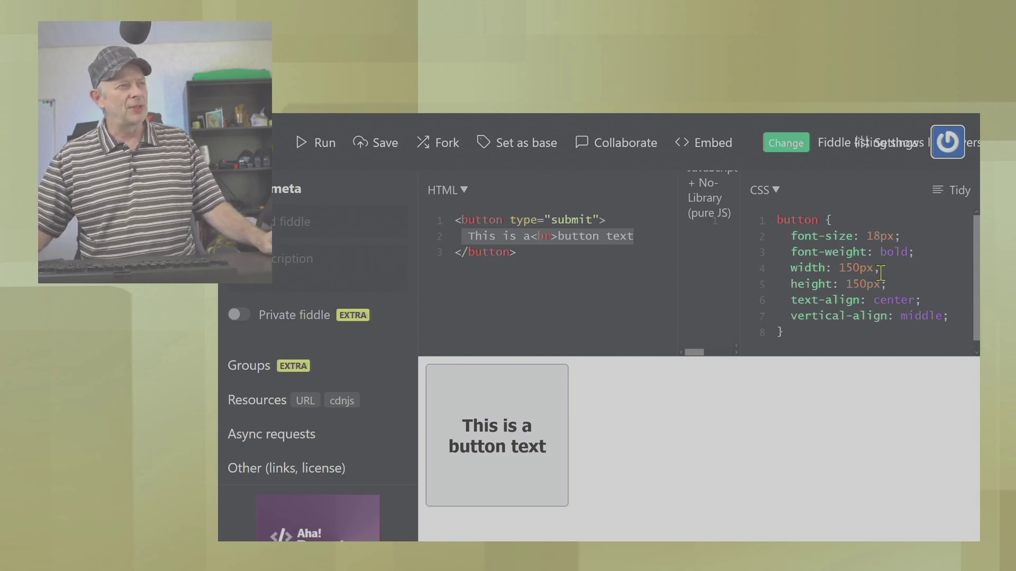
left_click(914, 300)
key("BackSpace")
key("BackSpace")
key("BackSpace")
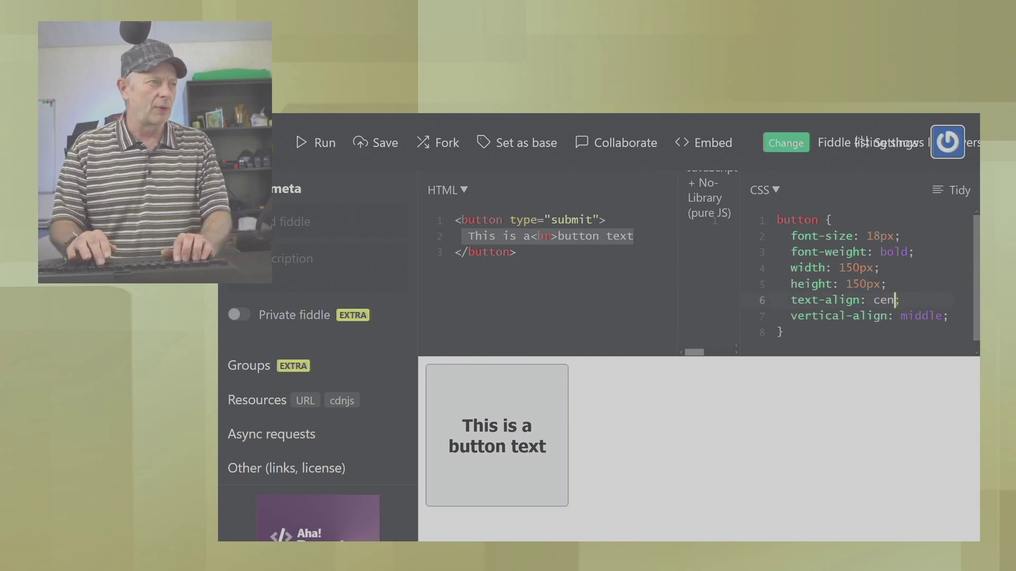
key("BackSpace")
key("BackSpace")
type("t")
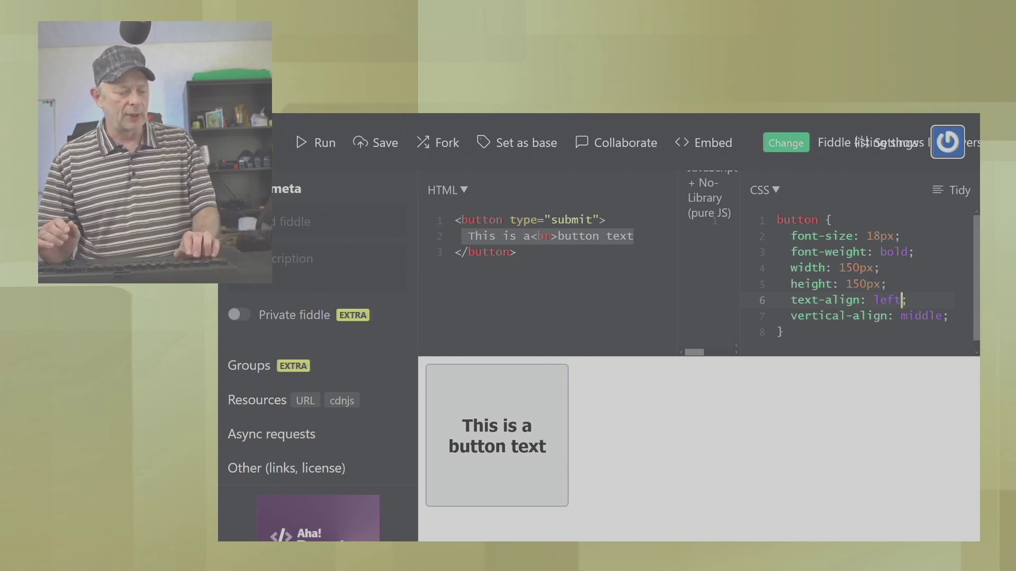
key("ctrl+Return")
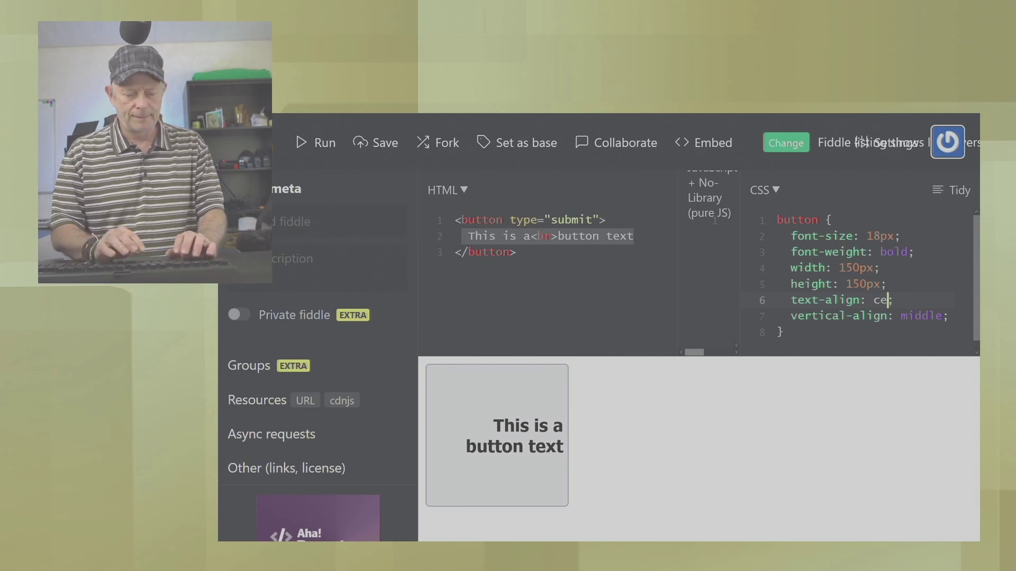
key("ctrl+Return")
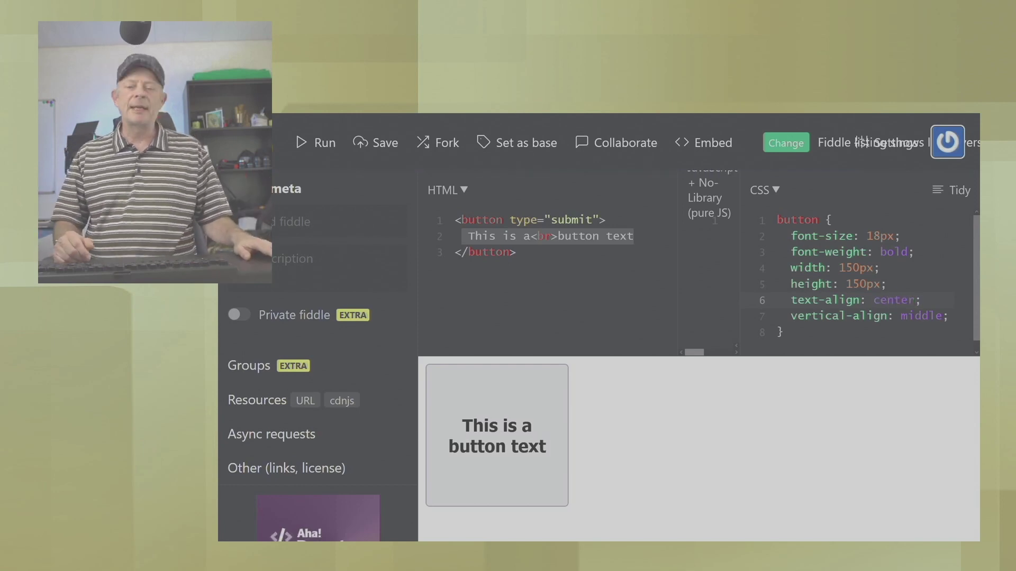
Step: Replace 'middle' with 'top' in the button rule's vertical-align declaration
left_click(943, 316)
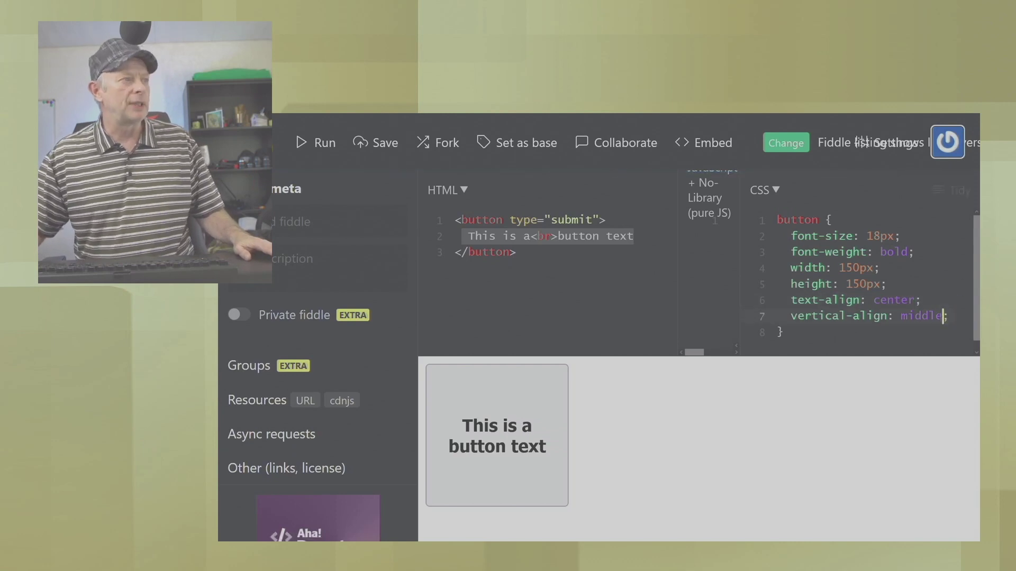
key("BackSpace")
key("BackSpace")
key("BackSpace")
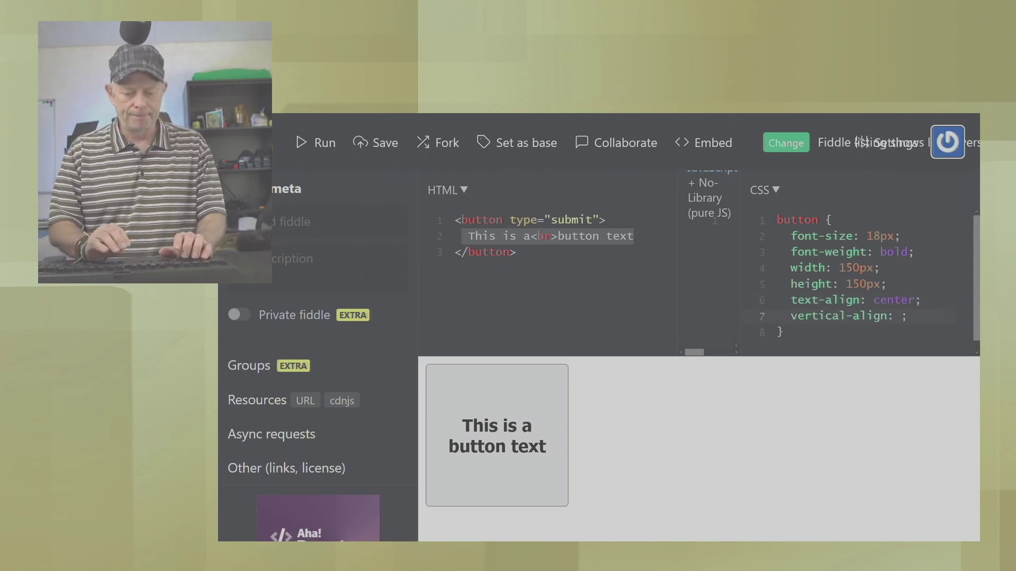
type("top")
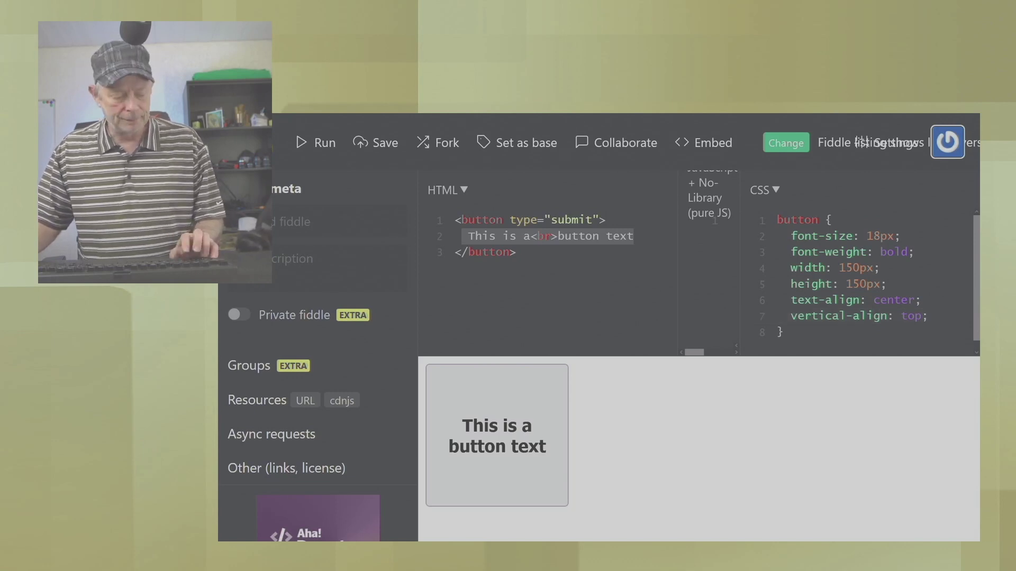
Step: Replace the button's text line with a div class 'text_align' wrapper in the HTML
left_click_drag(469, 236, 635, 236)
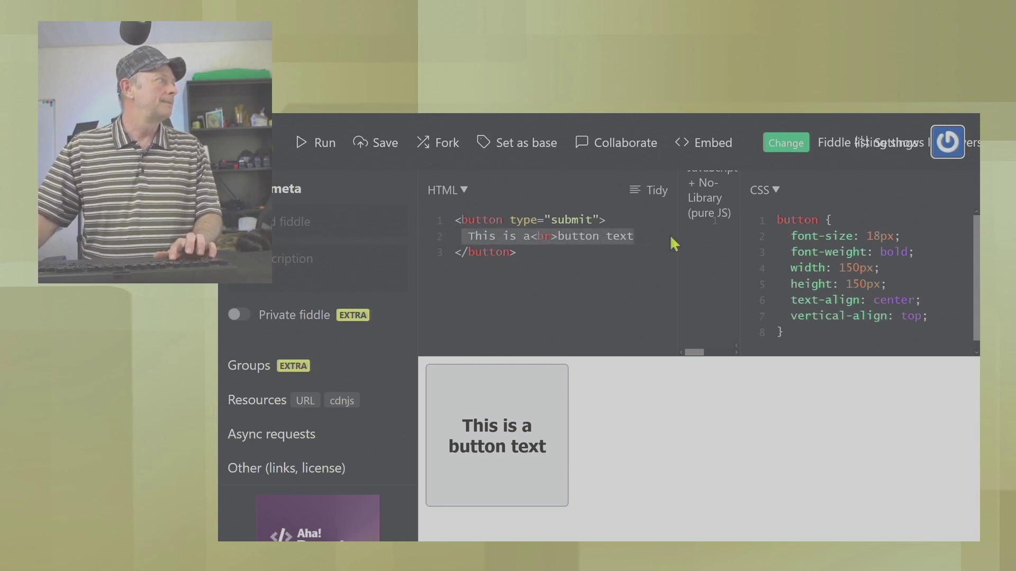
key("Delete")
key("ctrl+v")
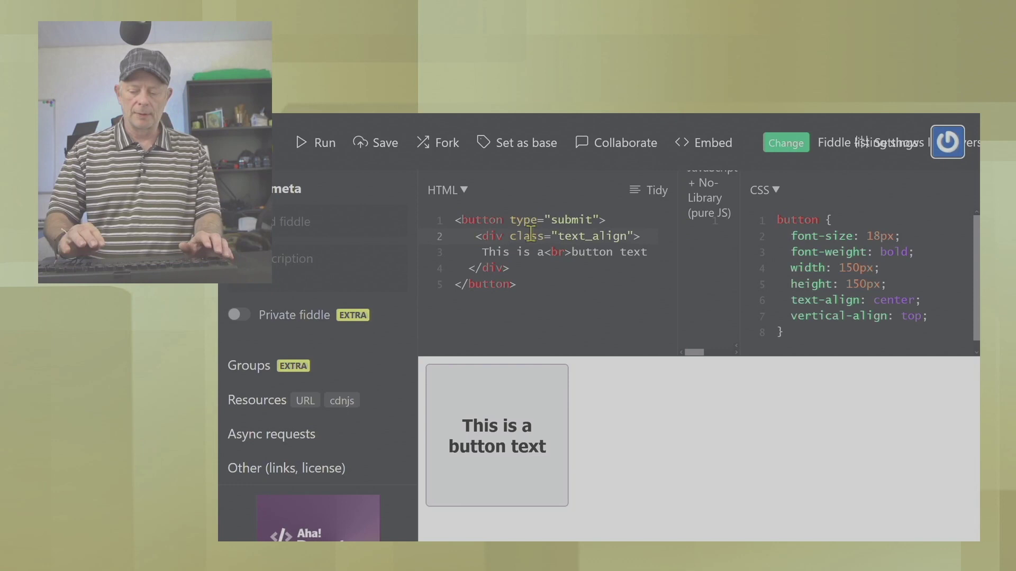
key("BackSpace")
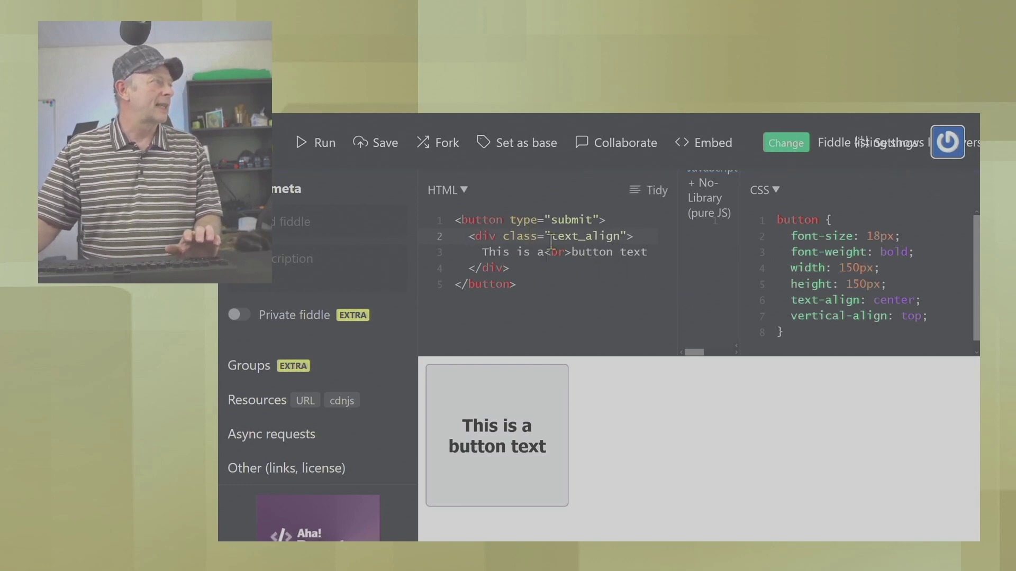
Step: Cut the vertical-align: top declaration out of the button CSS rule
left_click(809, 295)
mouse_move(841, 286)
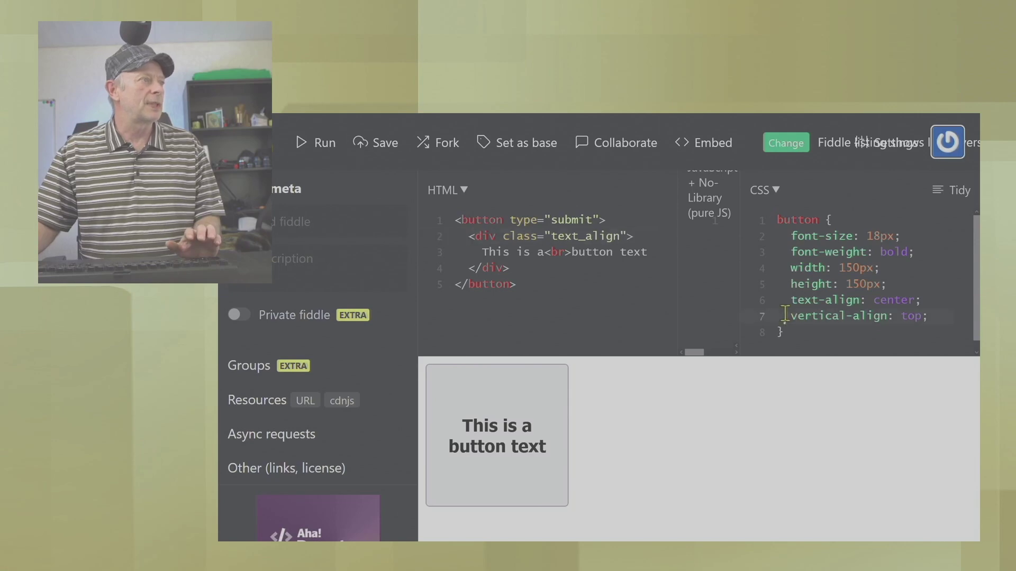
left_click_drag(785, 316, 964, 317)
key("BackSpace")
key("BackSpace")
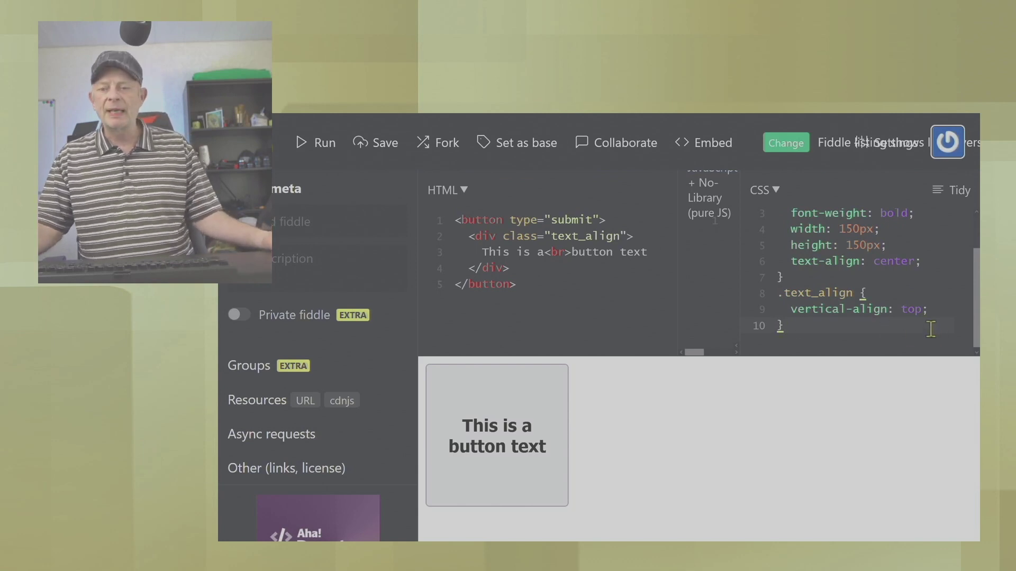
Step: Copy height: 150px into the .text_align rule and run the fiddle
left_click_drag(792, 244, 897, 245)
key("ctrl+c")
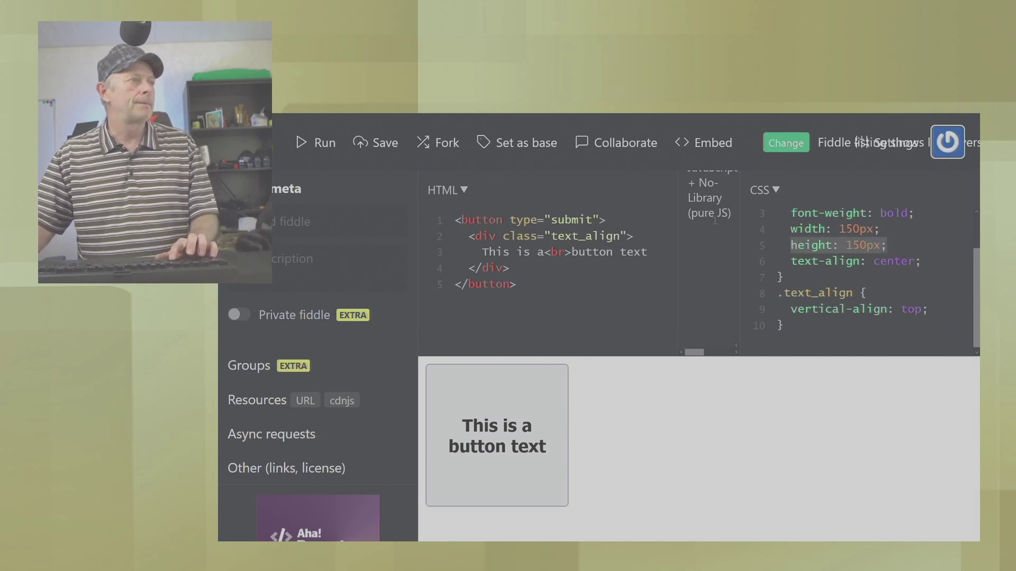
left_click(897, 293)
key("Return")
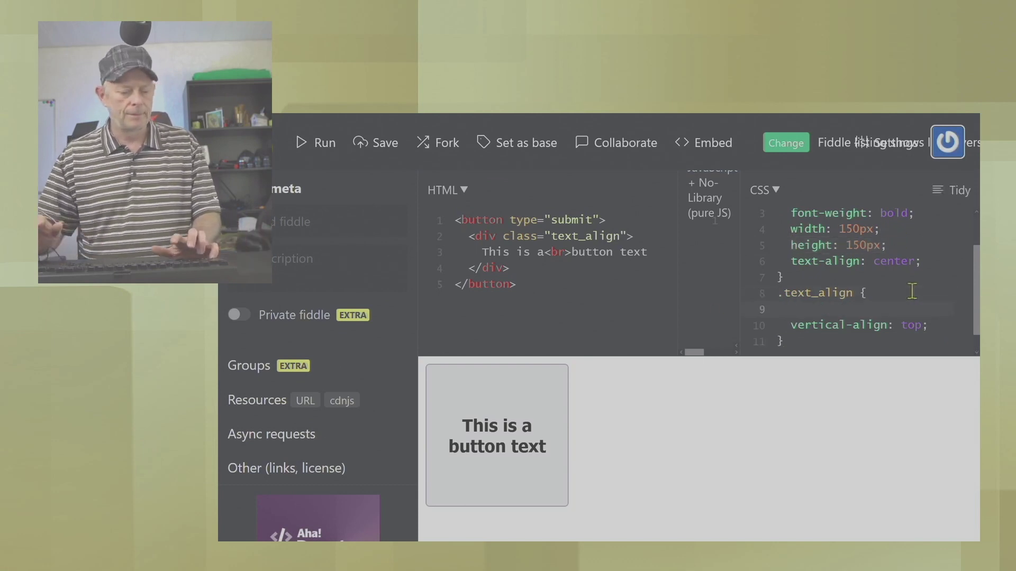
key("ctrl+v")
key("ctrl+Return")
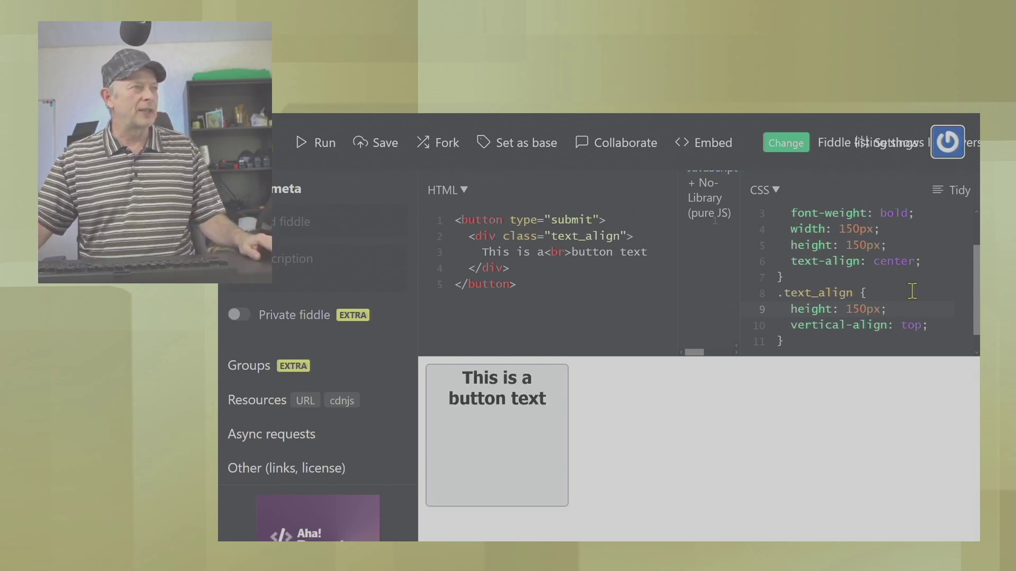
Step: Change .text_align's vertical-align from top to middle and rerun the fiddle
left_click(920, 326)
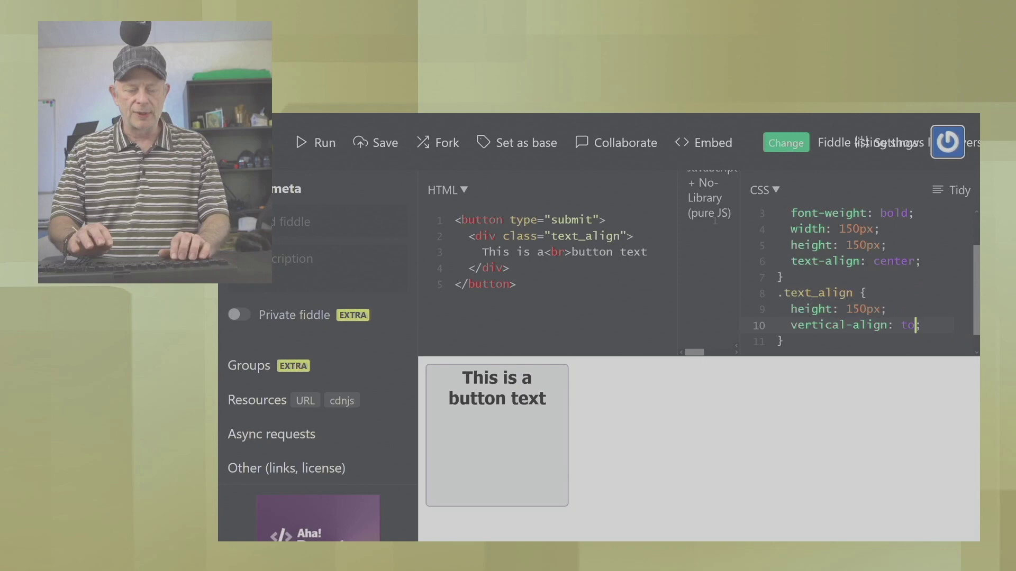
key("BackSpace")
key("BackSpace")
key("BackSpace")
type("iddle")
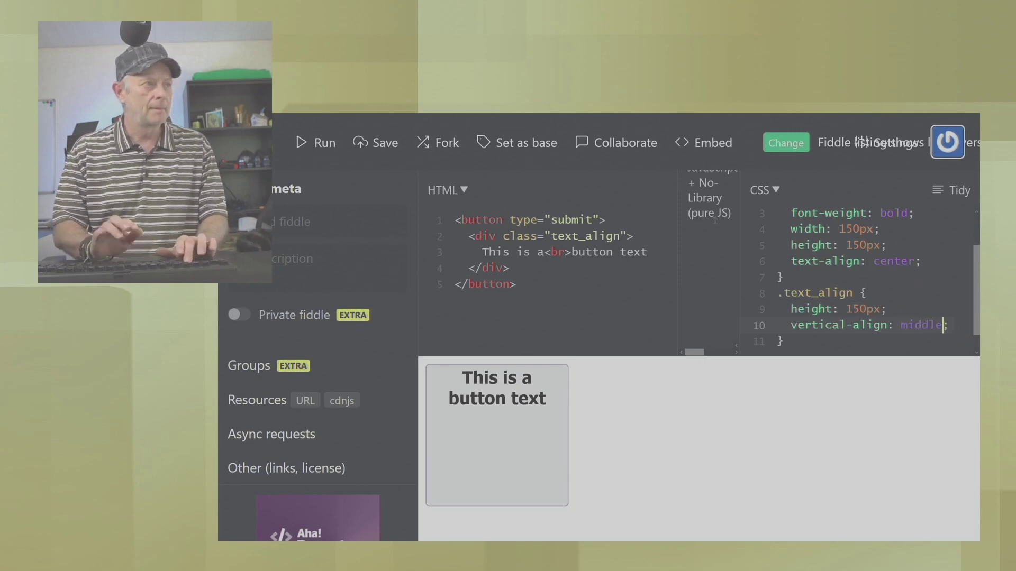
key("ctrl+Return")
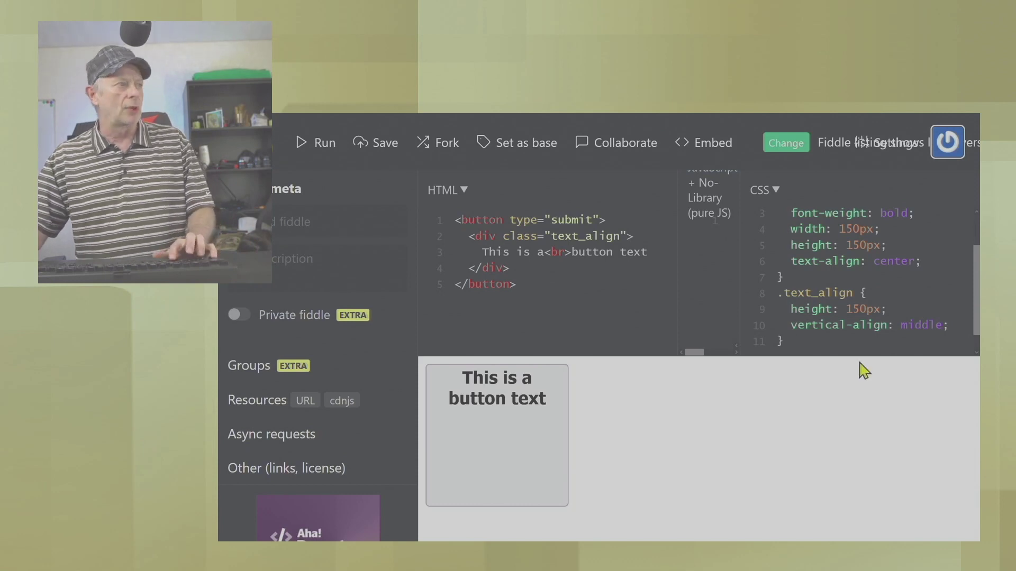
Step: Add display: table-cell and a copied width: 150px to the .text_align rule
mouse_move(865, 270)
key("Return")
type("display: table-cell;")
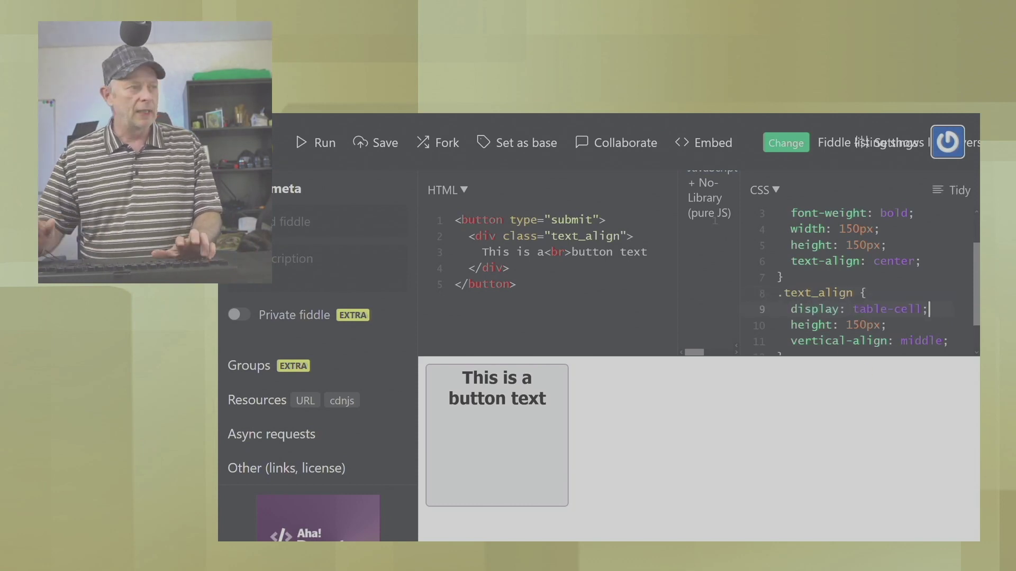
key("ctrl+Return")
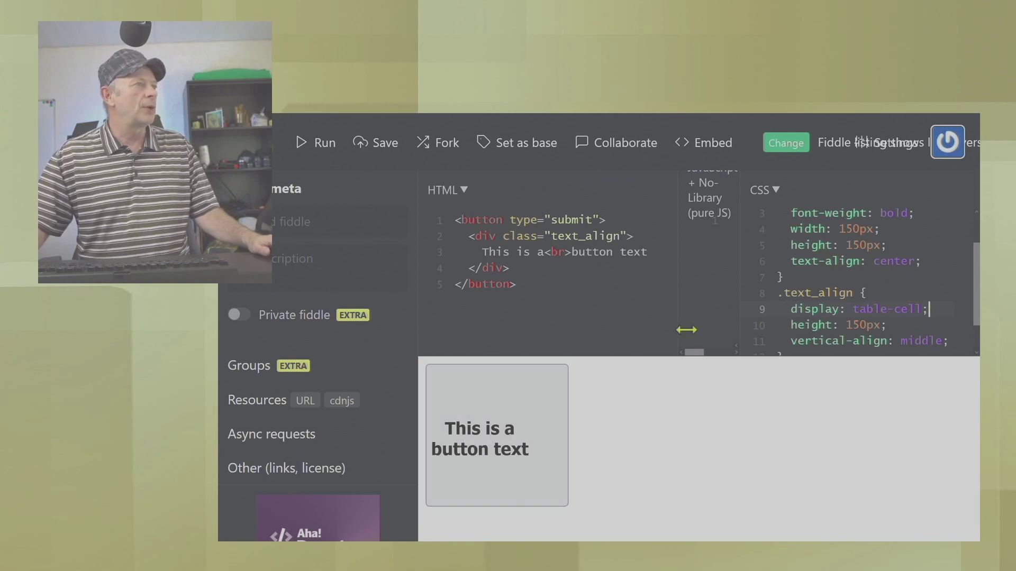
left_click_drag(791, 229, 881, 229)
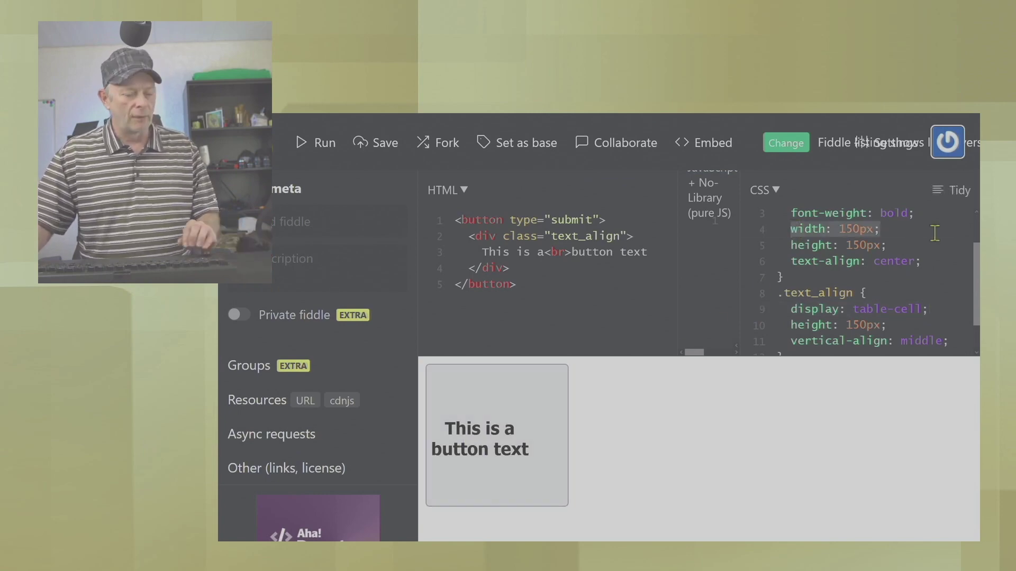
key("ctrl+c")
left_click(918, 326)
key("Return")
key("ctrl+v")
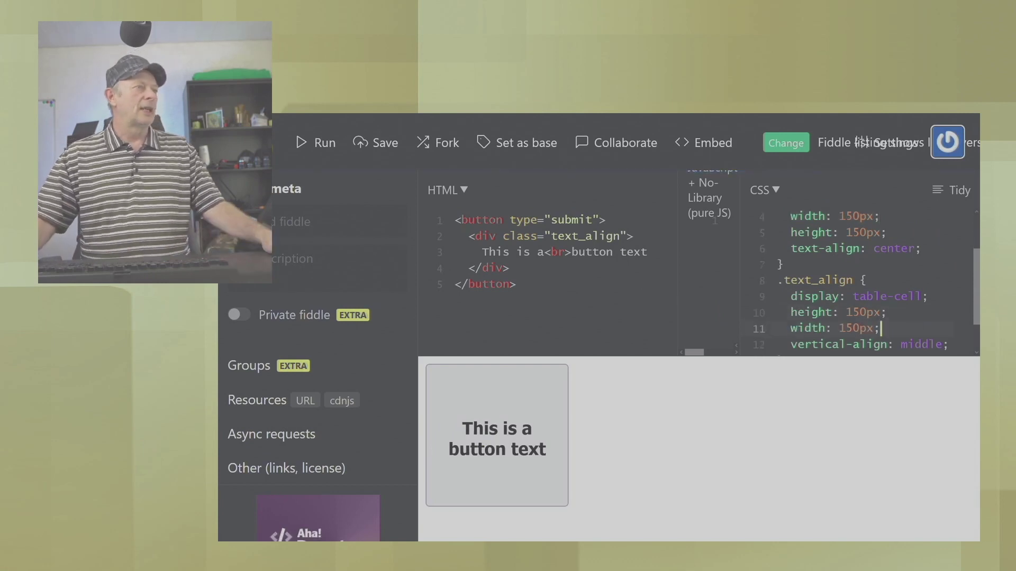
scroll(941, 341, "down", 1)
Step: Try vertical-align top, then bottom, in .text_align, previewing each
left_click(944, 329)
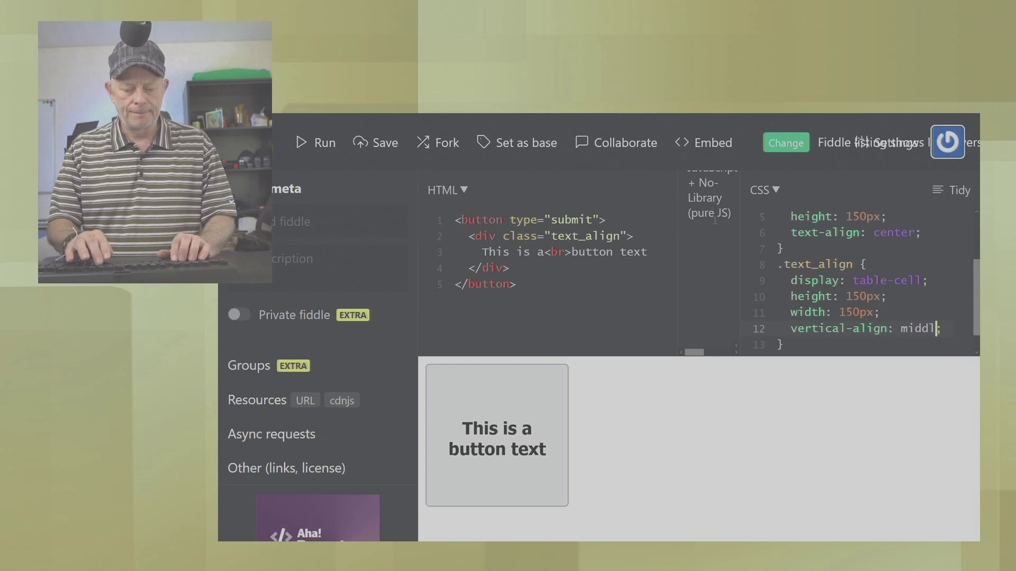
key("BackSpace")
key("BackSpace")
key("BackSpace")
type("top")
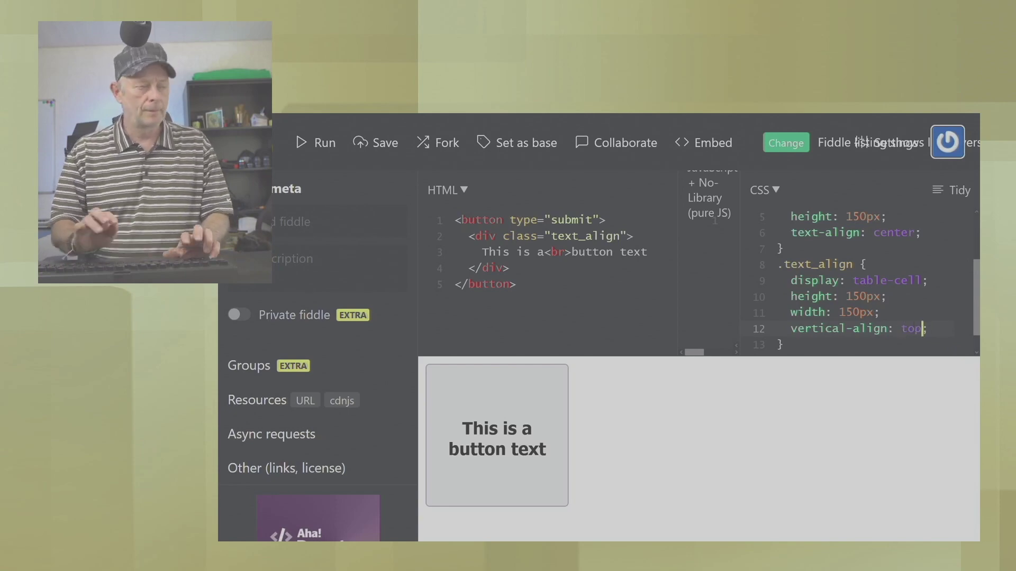
key("ctrl+Return")
key("BackSpace")
key("BackSpace")
key("BackSpace")
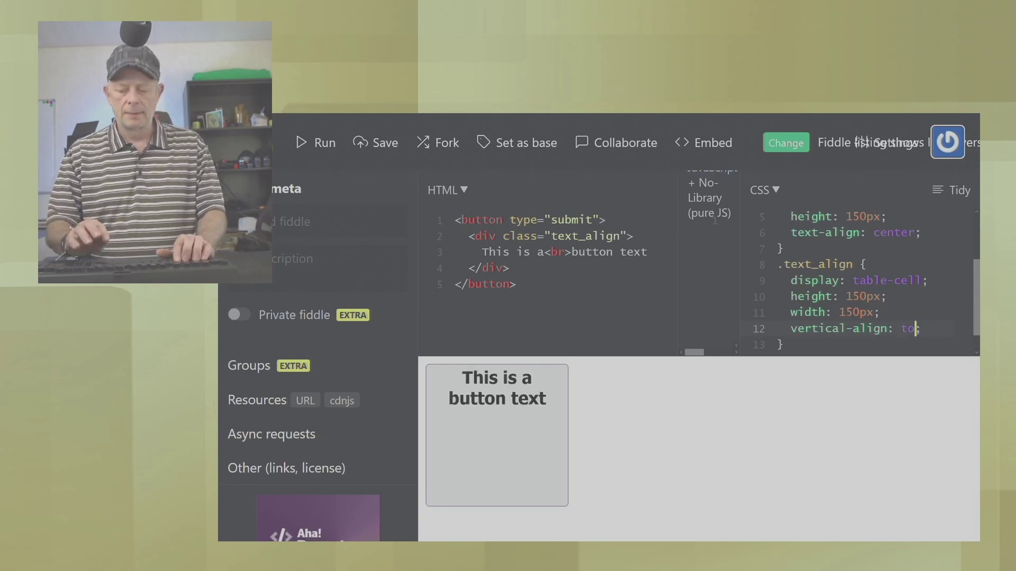
type("bottom")
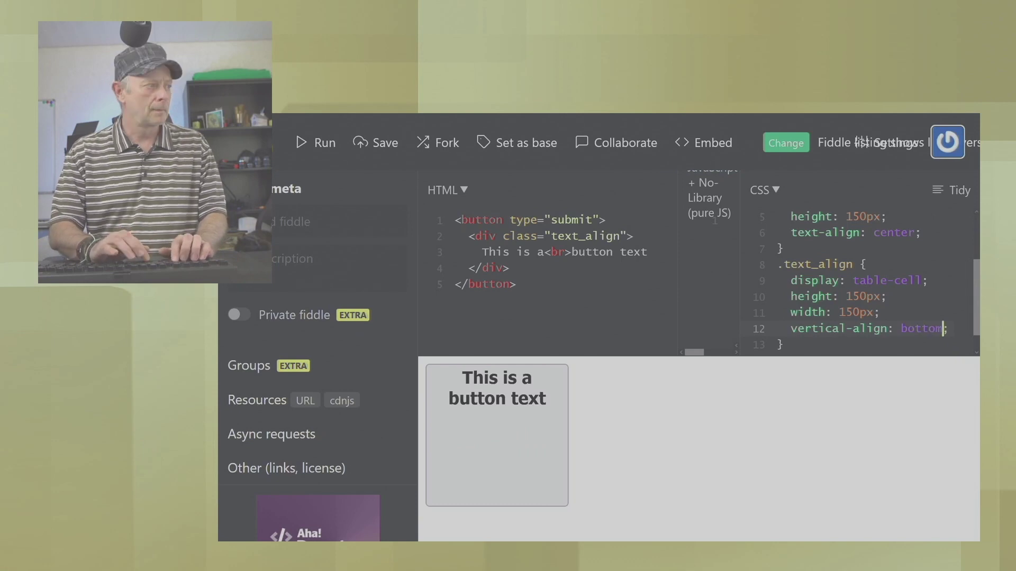
key("ctrl+Return")
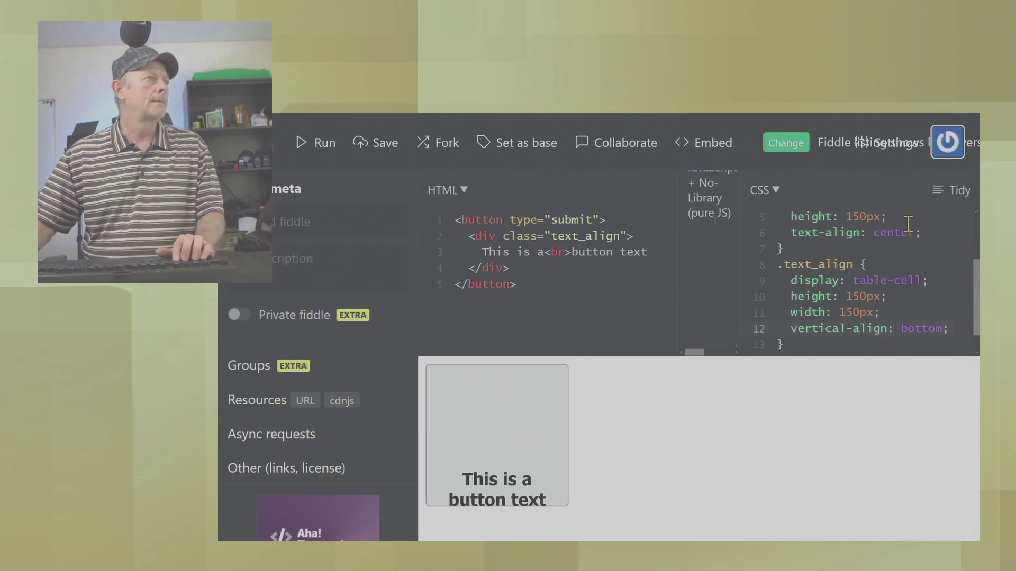
Step: Try text-align left, then restore center, previewing each result
left_click(917, 232)
key("BackSpace")
key("BackSpace")
key("BackSpace")
key("BackSpace")
key("BackSpace")
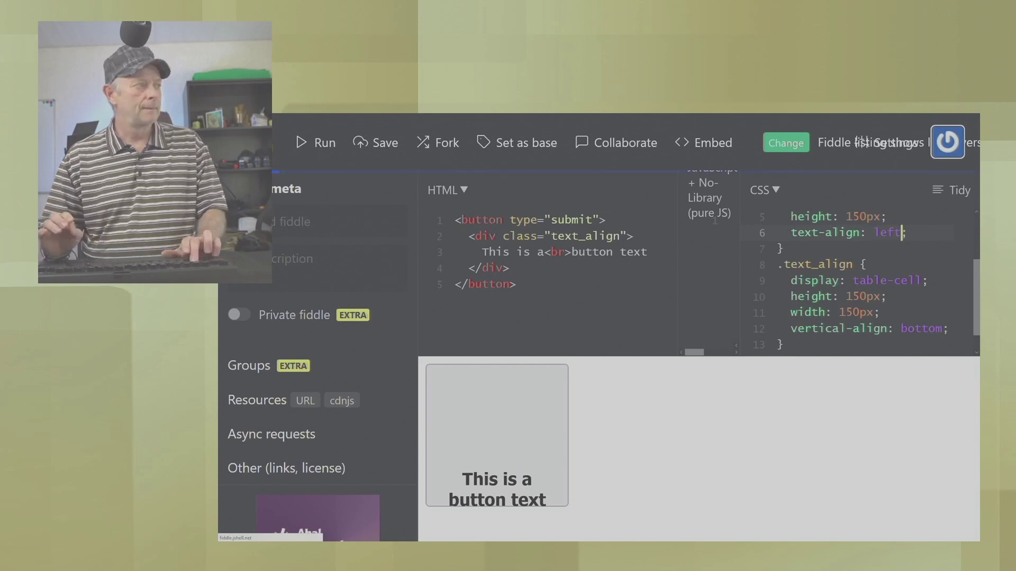
key("ctrl+Return")
key("BackSpace")
key("BackSpace")
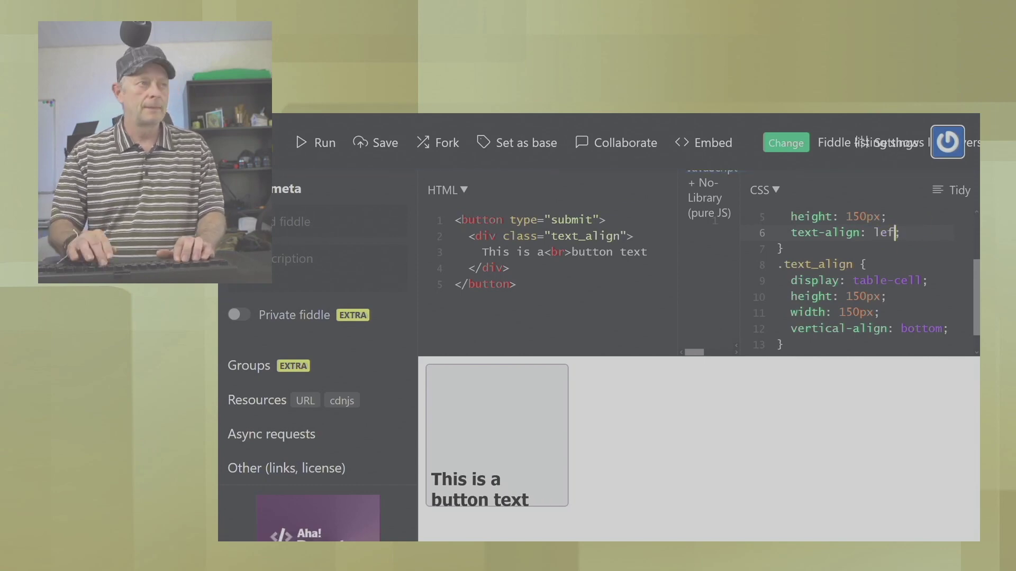
key("BackSpace")
key("BackSpace")
type("center")
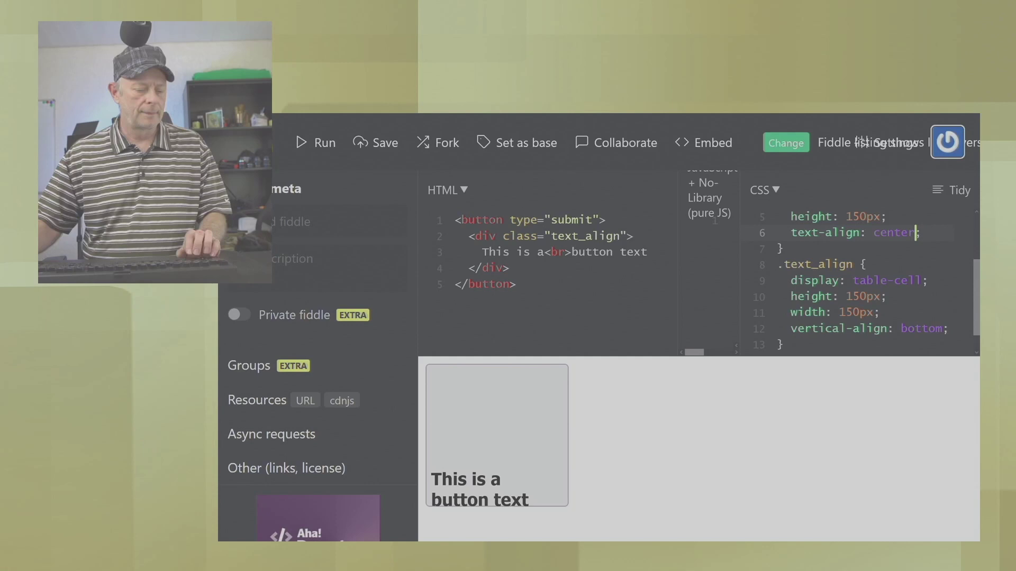
key("ctrl+Return")
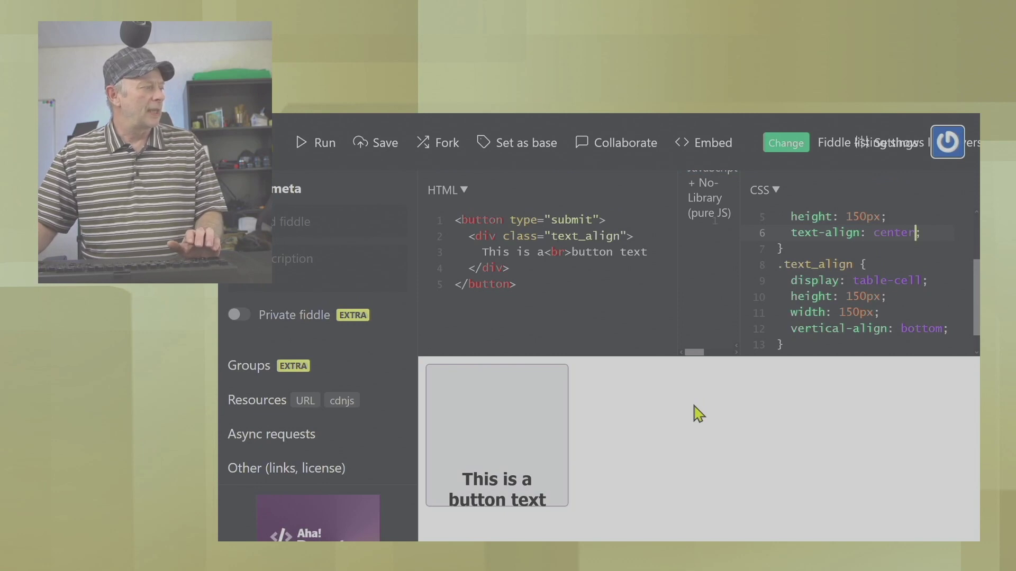
Step: Change the .text_align height from 150px to 148px and preview it
double_click(854, 311)
type("148")
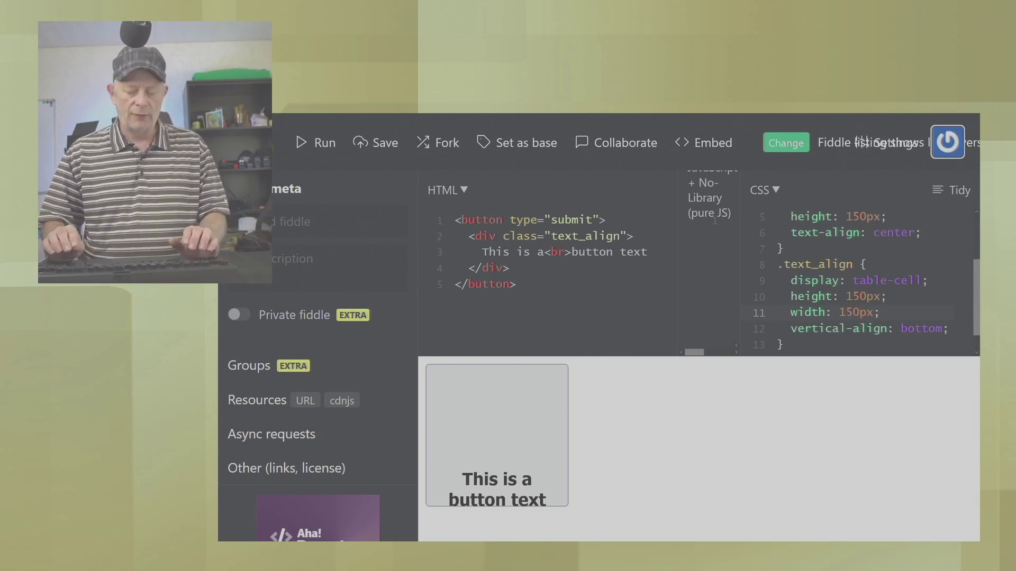
key("BackSpace")
key("BackSpace")
type("48")
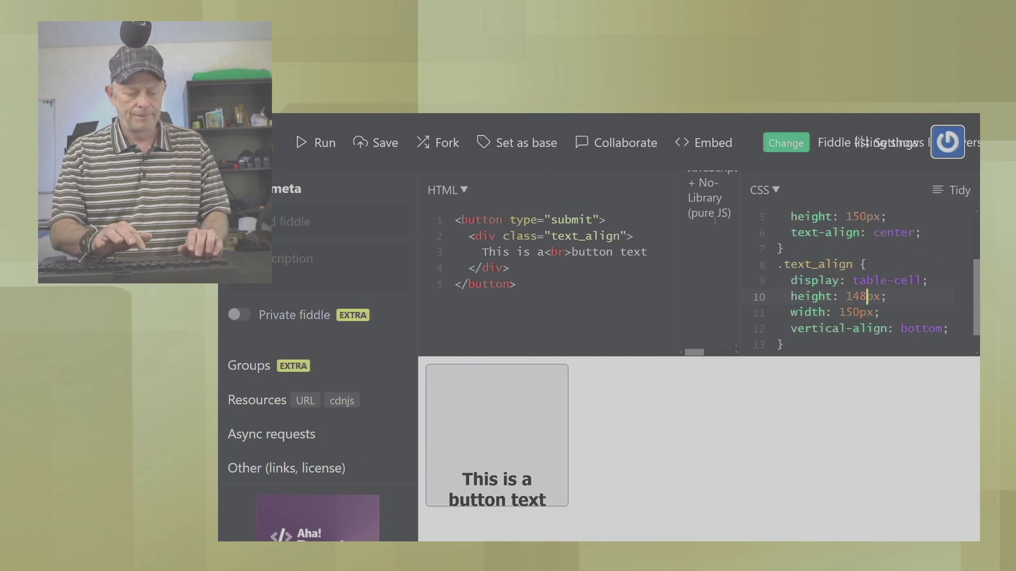
key("ctrl+Return")
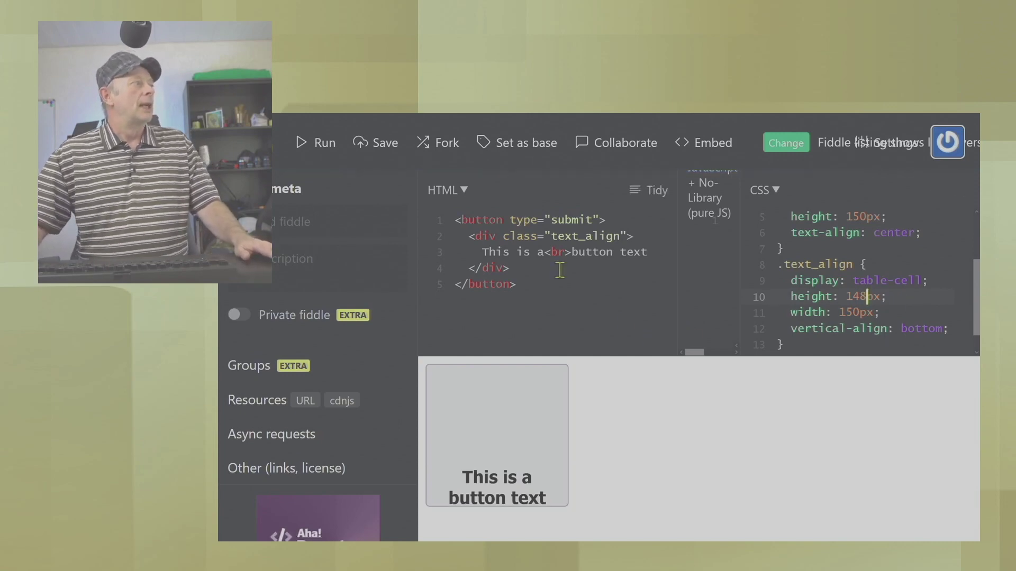
Step: Change the text_align wrapper tags from div to span, then to h2, and preview
left_click(496, 235)
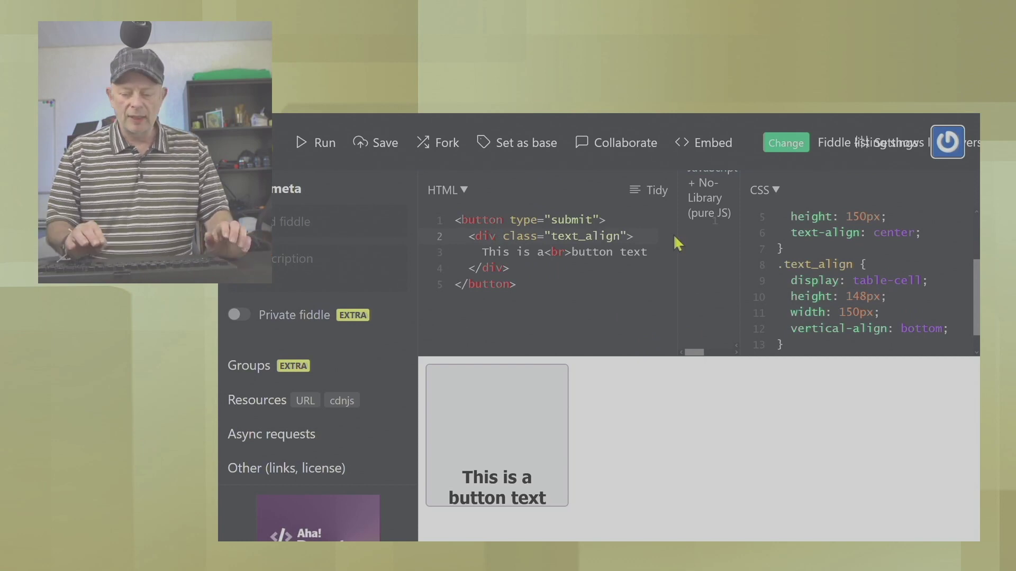
key("BackSpace")
key("BackSpace")
key("BackSpace")
type("span")
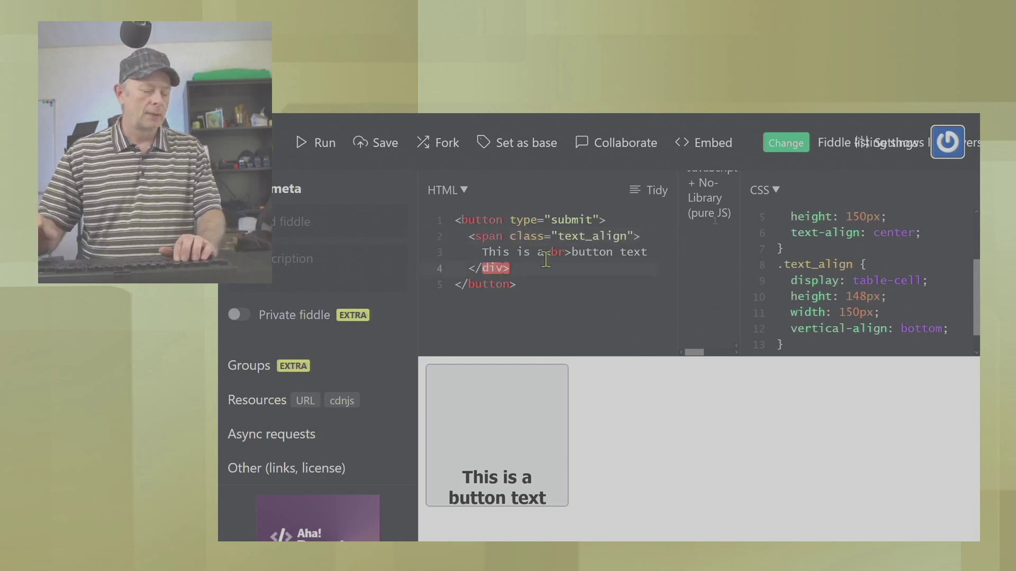
key("BackSpace")
type("spann")
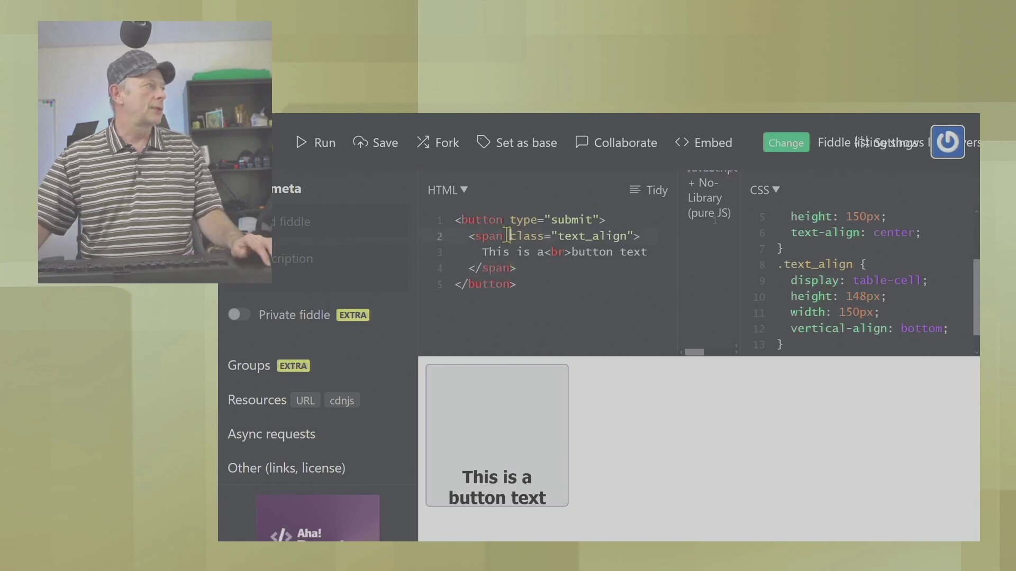
key("BackSpace")
key("BackSpace")
key("BackSpace")
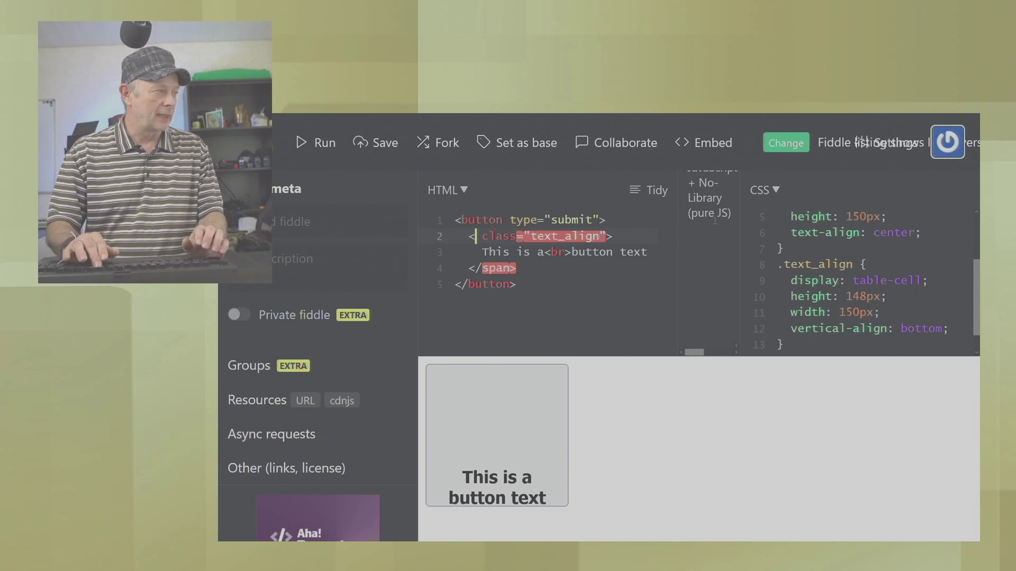
type("h2")
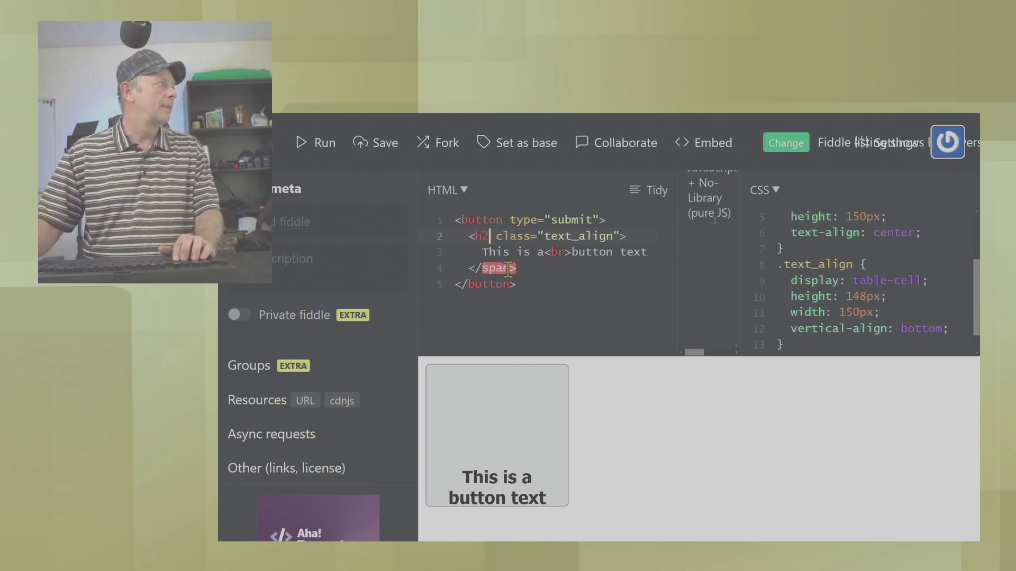
key("BackSpace")
key("BackSpace")
key("BackSpace")
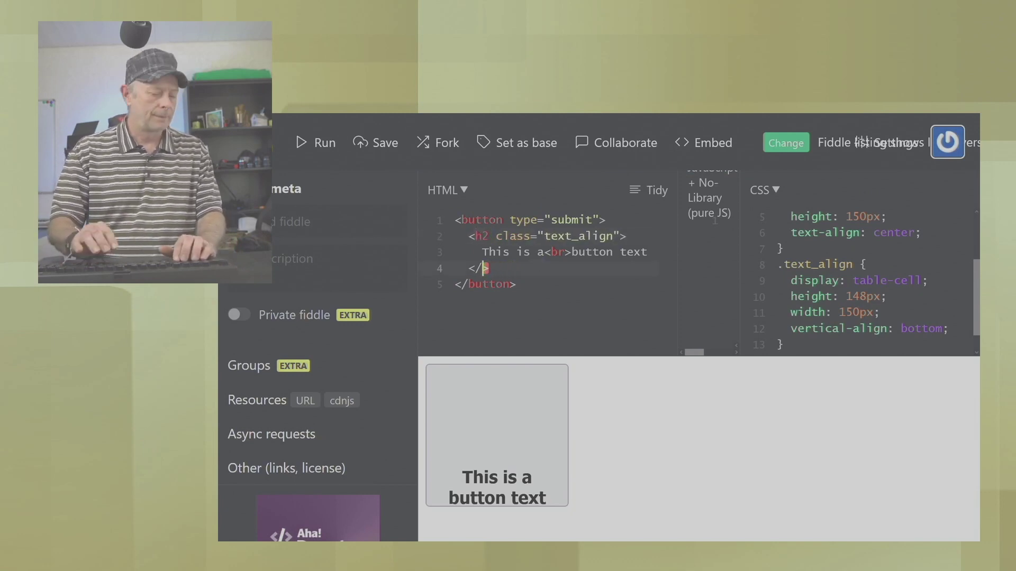
type("h2>")
key("ctrl+Return")
key("Tab")
type("50")
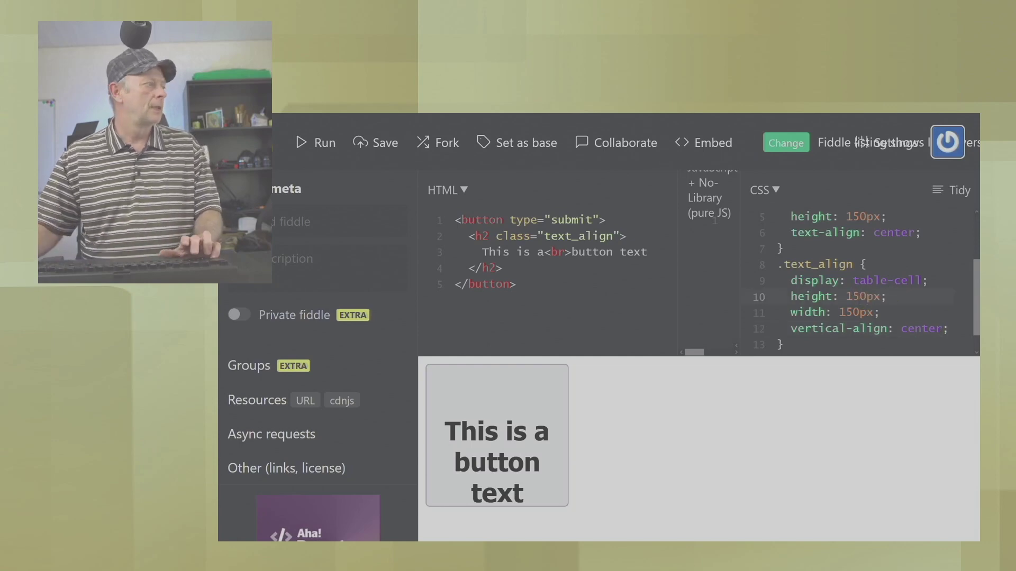
Step: Rerun the fiddle to preview the h2 text with the new vertical alignment
key("ctrl+Return")
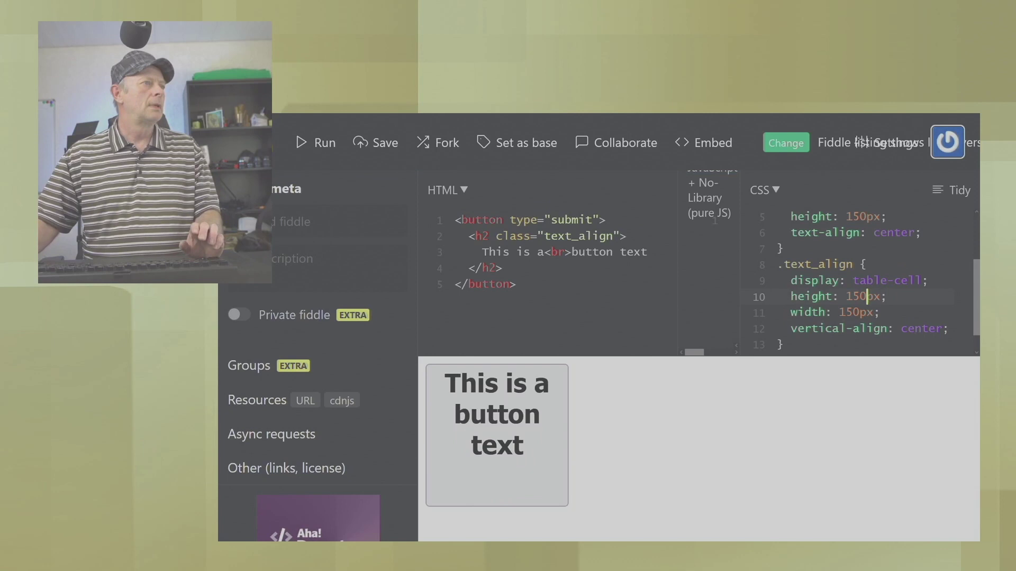